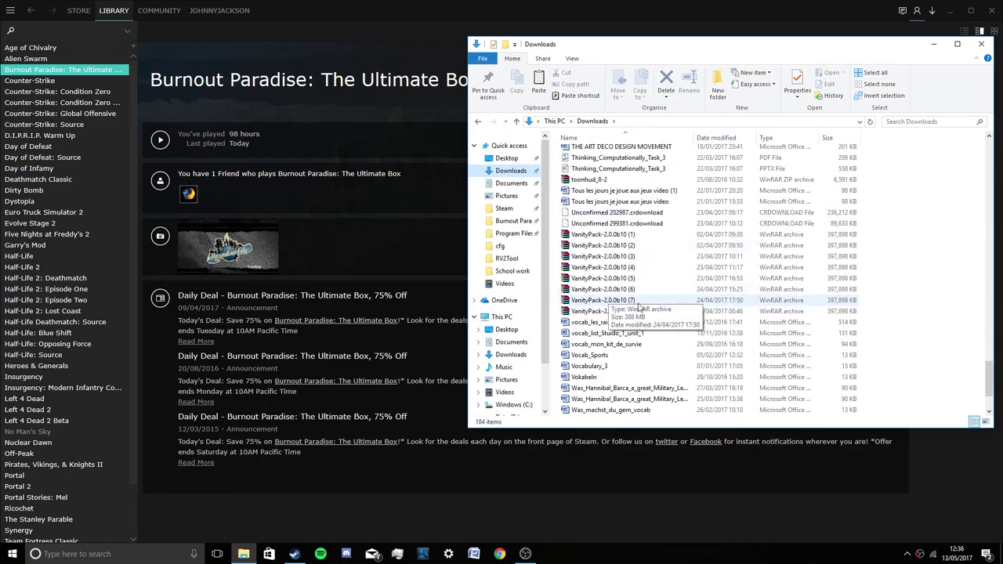
Open the VanityPack-2.0.0b10 (7) archive with its password and dismiss the WinRAR licence reminder.
double_click(631, 303)
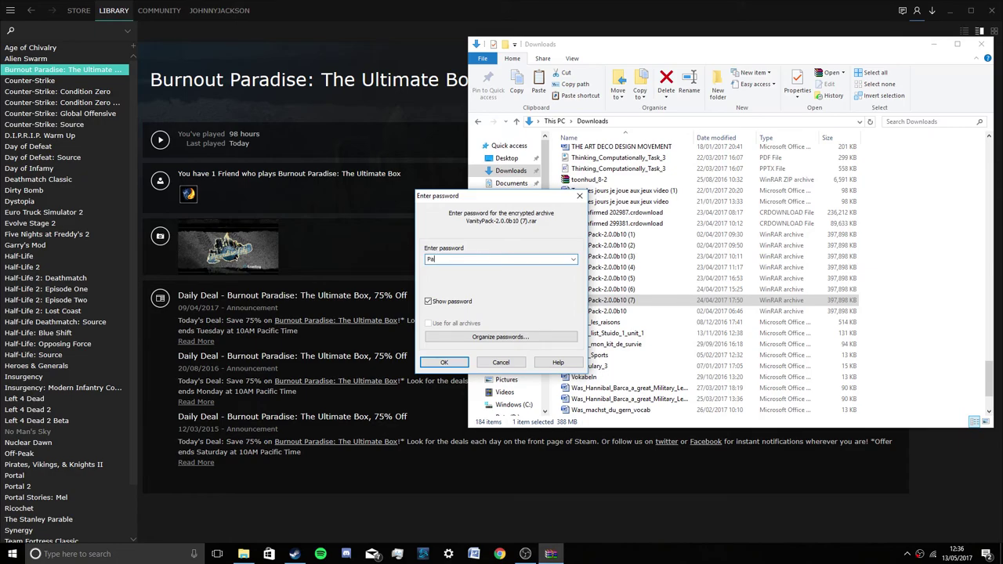
text(Paradise)
key(Return)
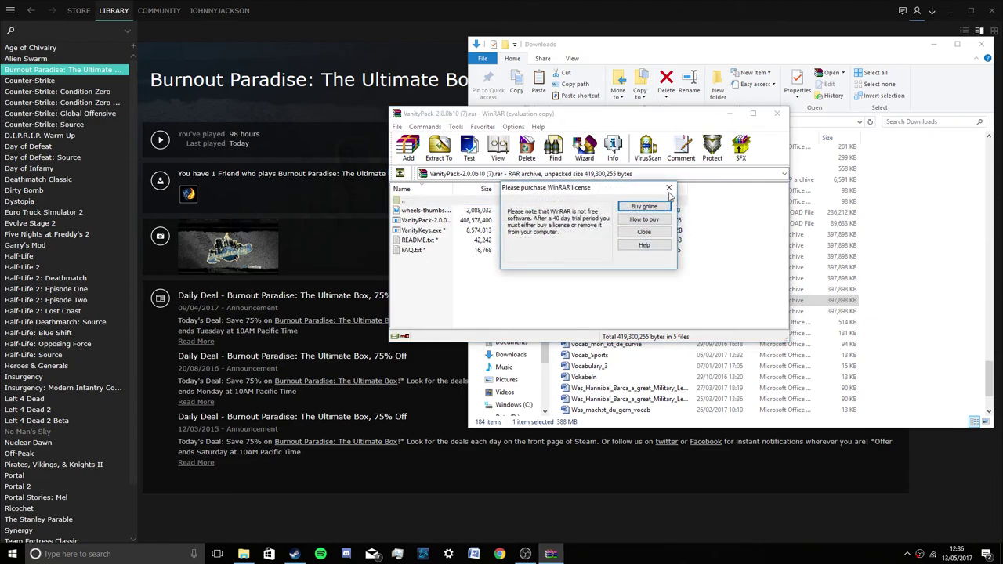
click(669, 189)
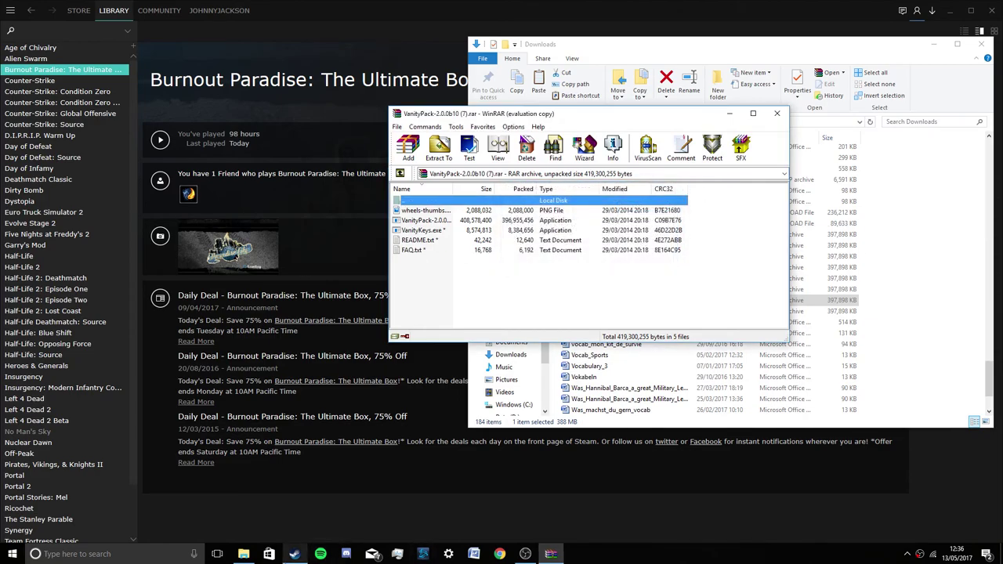
click(448, 554)
text(note)
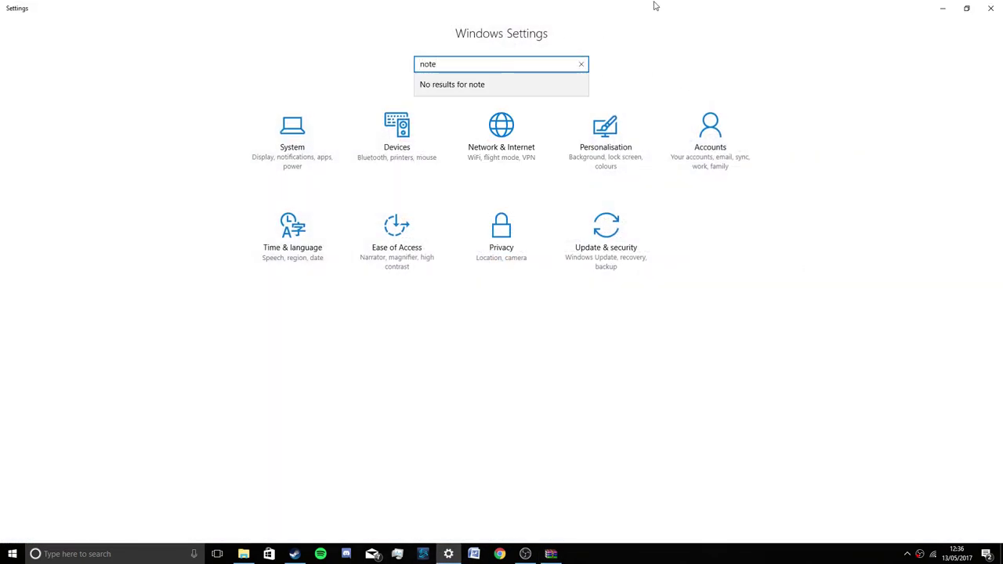
key(BackSpace)
key(BackSpace)
key(BackSpace)
key(BackSpace)
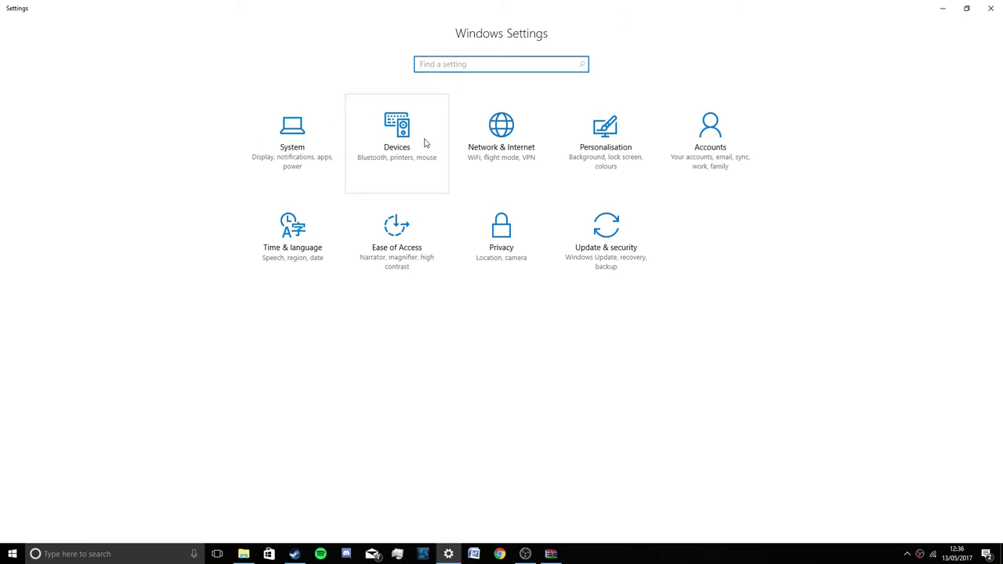
click(991, 8)
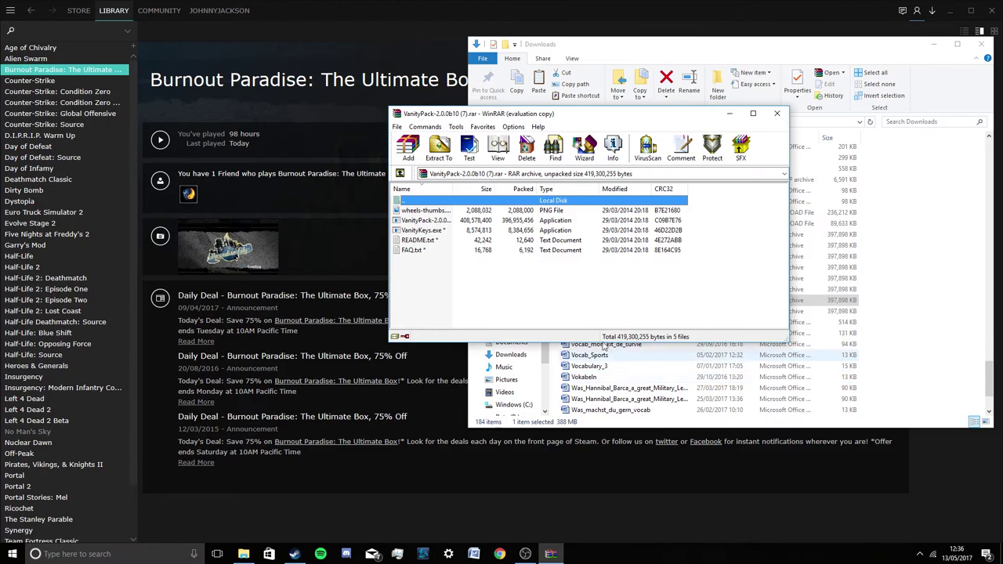
Run the VanityPack installer from the WinRAR archive and close the Downloads folder window.
double_click(486, 220)
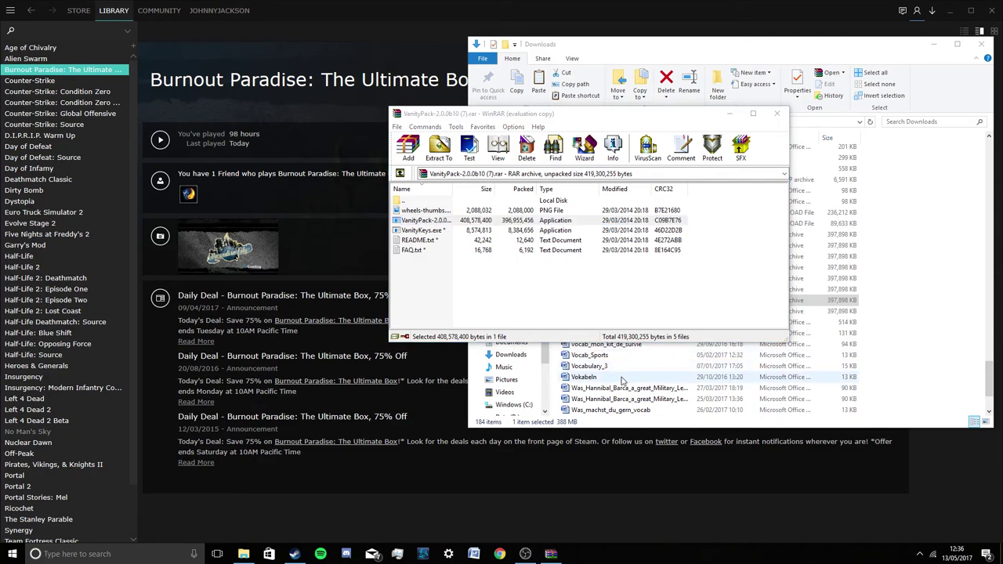
click(982, 44)
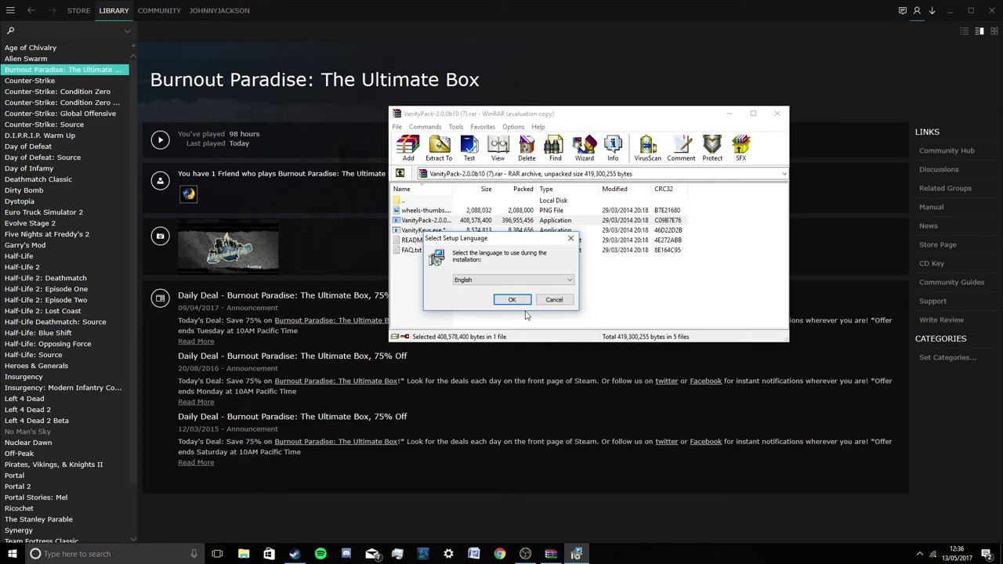
Choose English as the setup language and move past the welcome page.
click(509, 280)
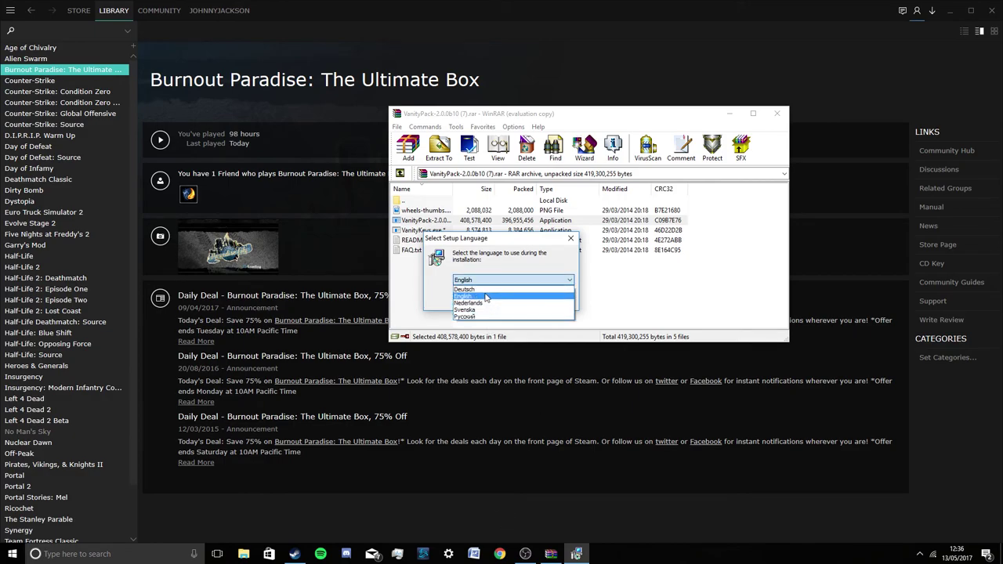
click(486, 296)
click(520, 306)
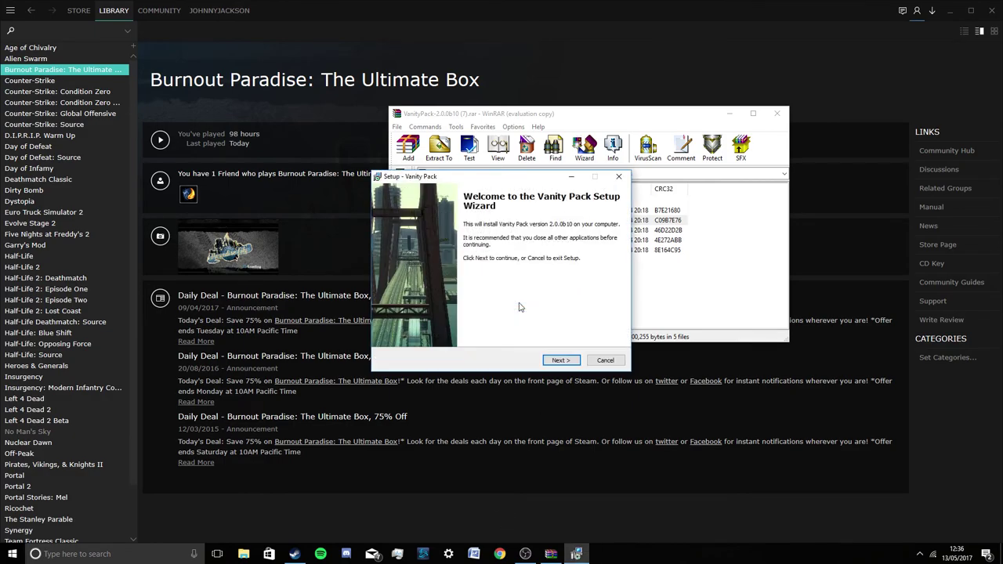
click(558, 362)
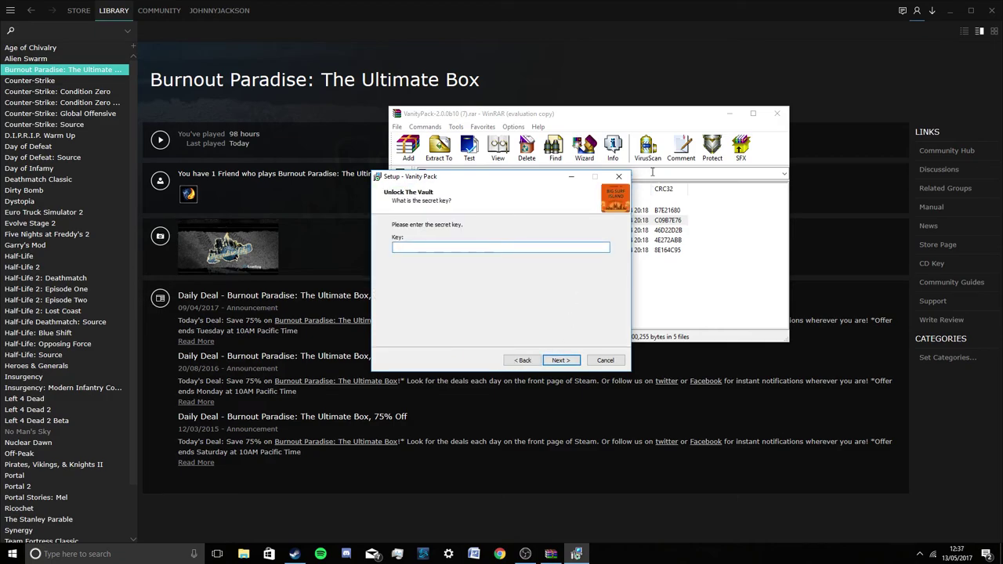
Enter the secret key and accept the licence agreement.
text(1234)
key(Return)
click(403, 329)
click(565, 361)
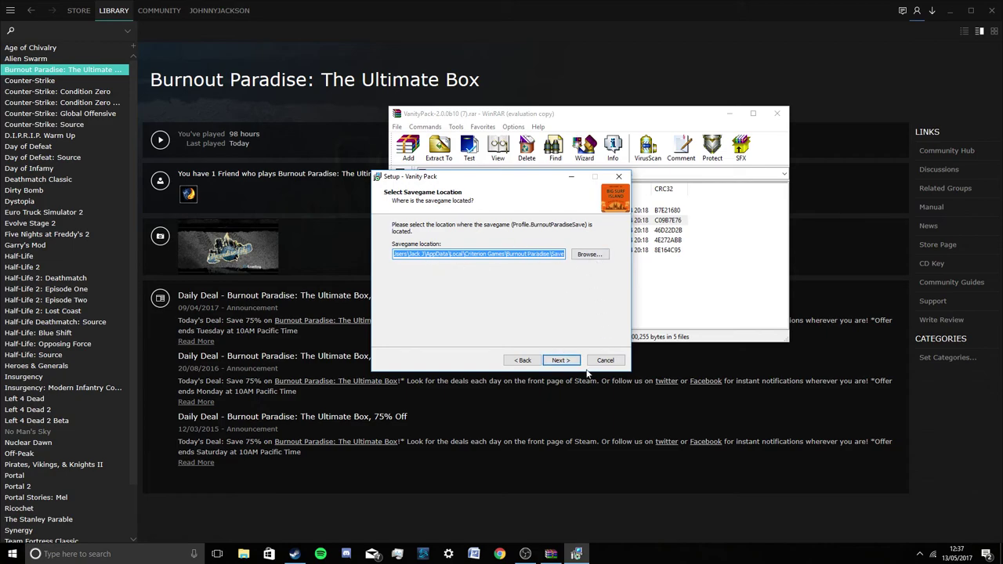
Browse for the savegame folder and expand the C: drive down to Users.
click(586, 254)
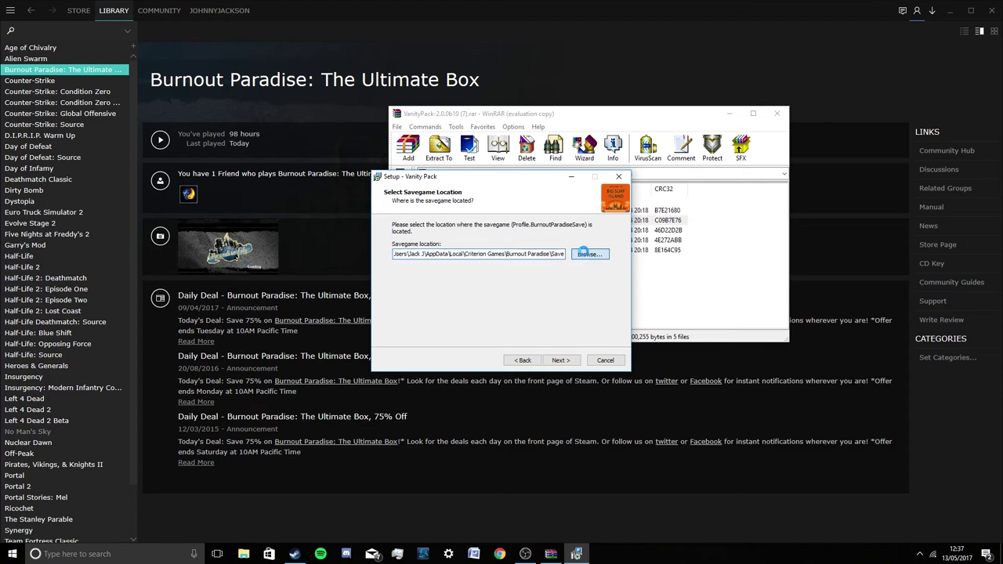
scroll(521, 314, up, 6)
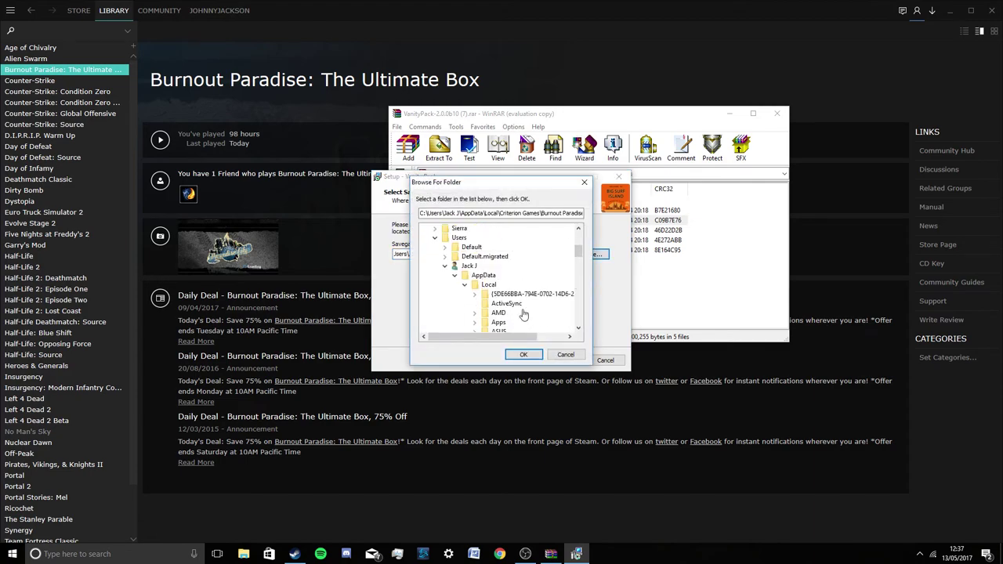
scroll(490, 295, up, 5)
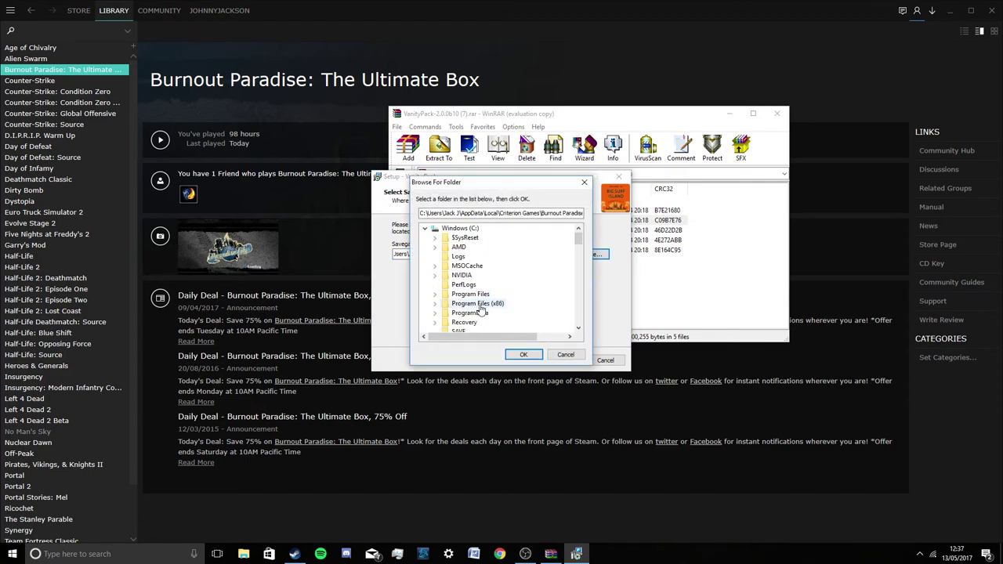
double_click(456, 230)
double_click(457, 229)
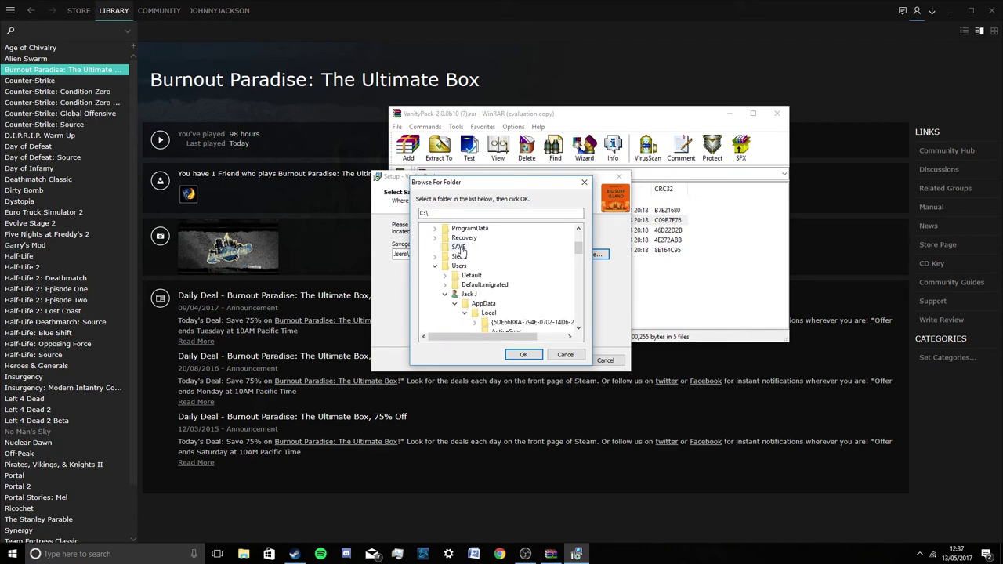
scroll(470, 298, up, 3)
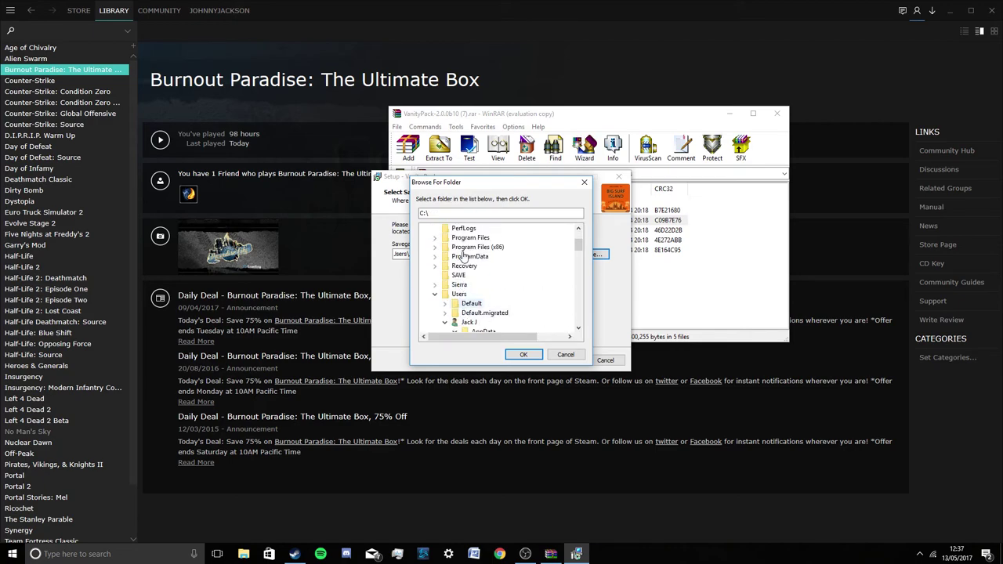
double_click(459, 296)
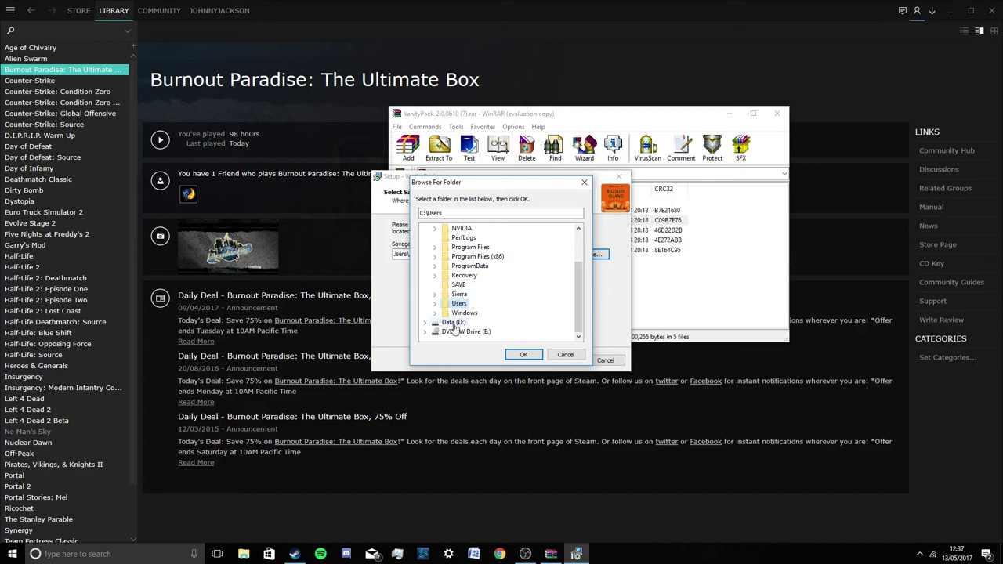
double_click(458, 303)
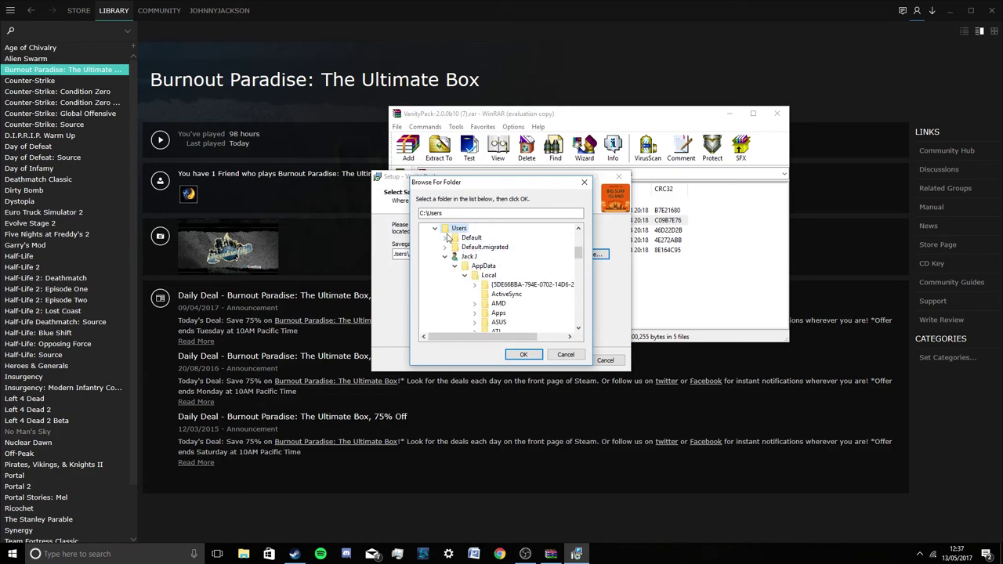
Select the Save folder under Criterion Games > Burnout Paradise.
scroll(488, 256, down, 6)
scroll(505, 282, up, 2)
scroll(538, 279, down, 1)
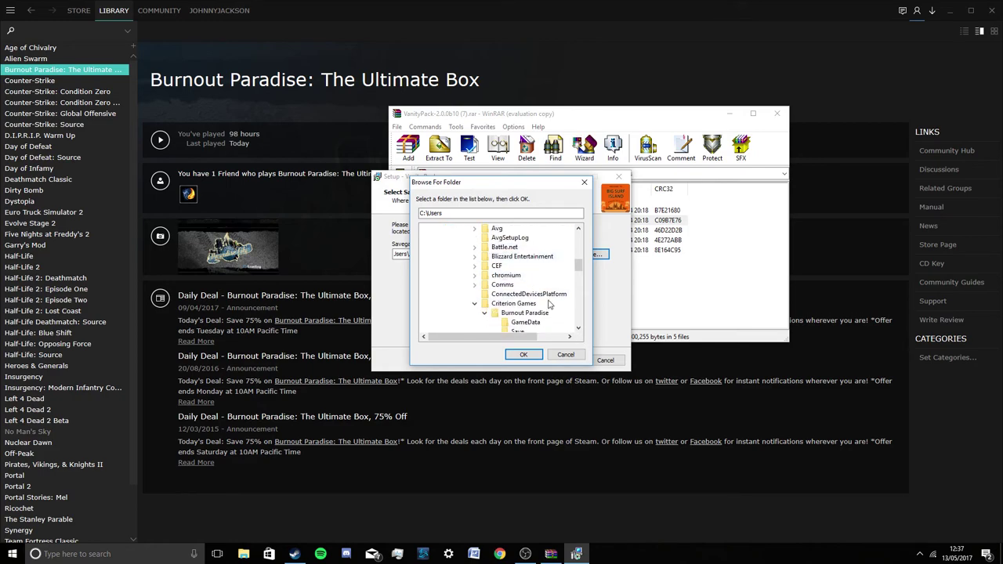
click(538, 306)
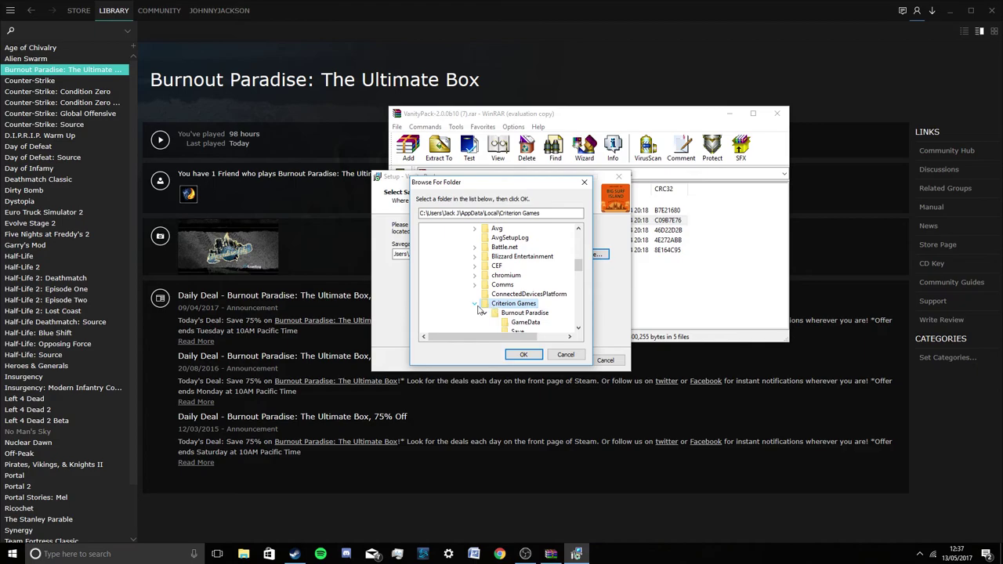
double_click(525, 305)
scroll(527, 308, down, 1)
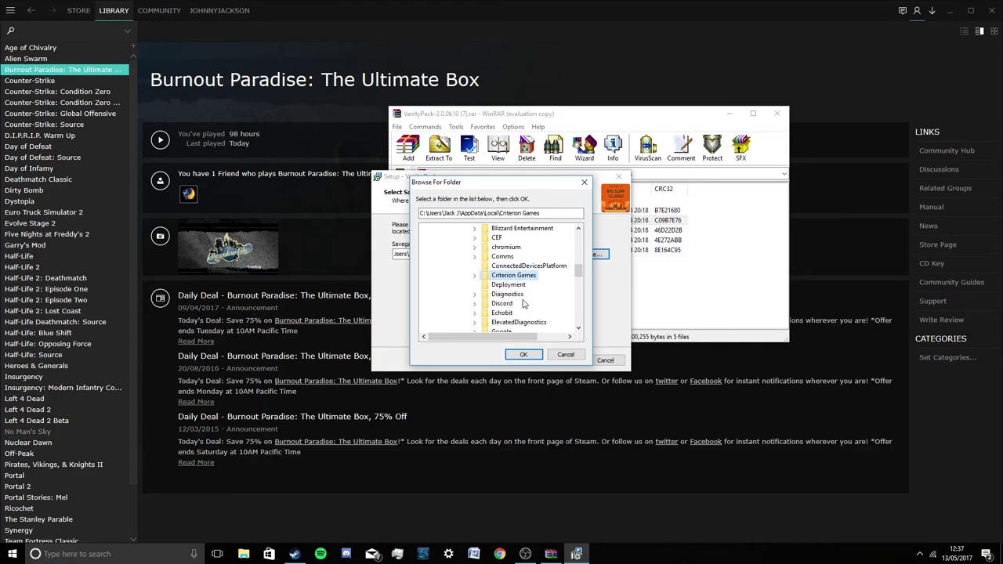
scroll(524, 304, down, 1)
double_click(514, 248)
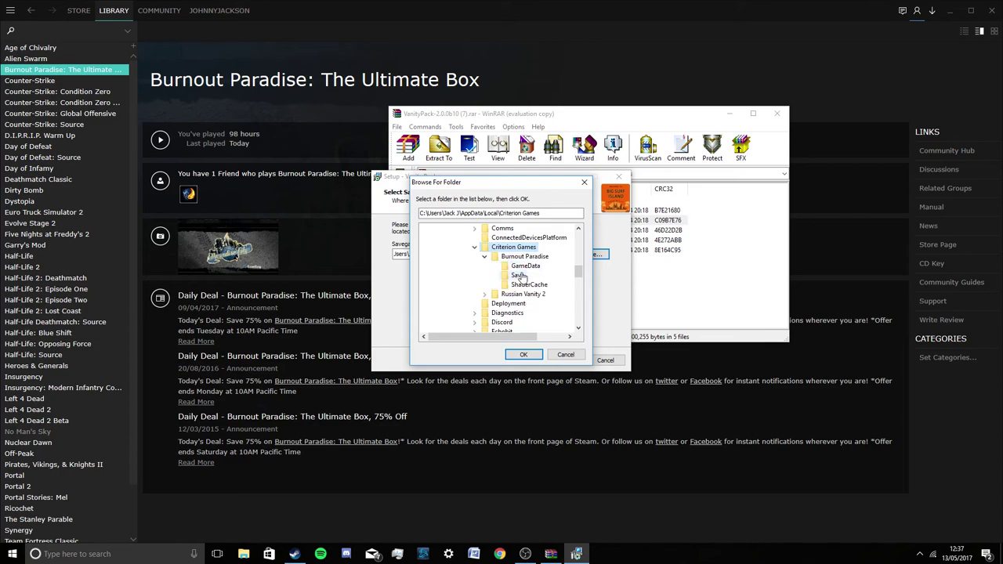
click(519, 276)
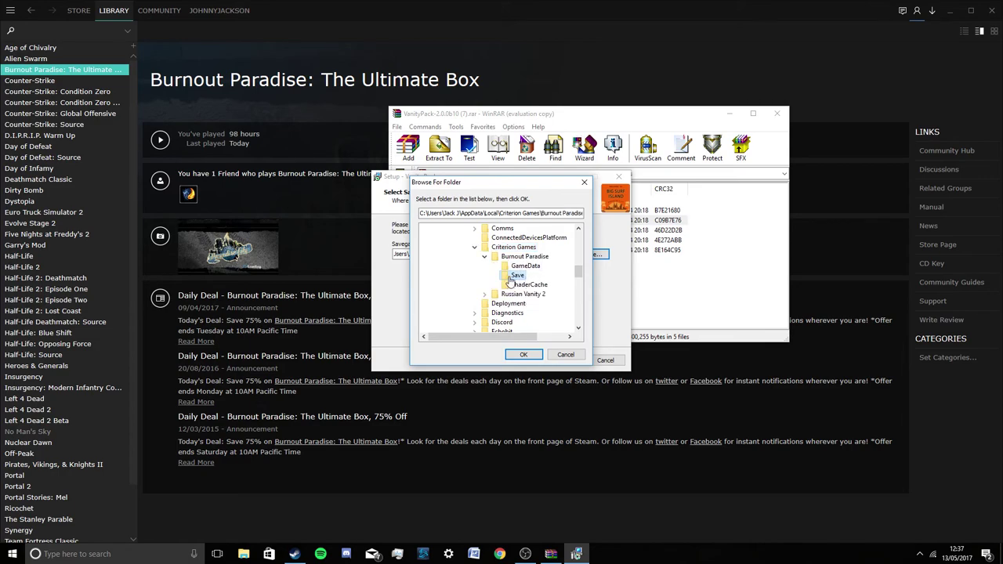
Return to the game location step and browse drive D: into SteamLibrary > Steam.
click(524, 358)
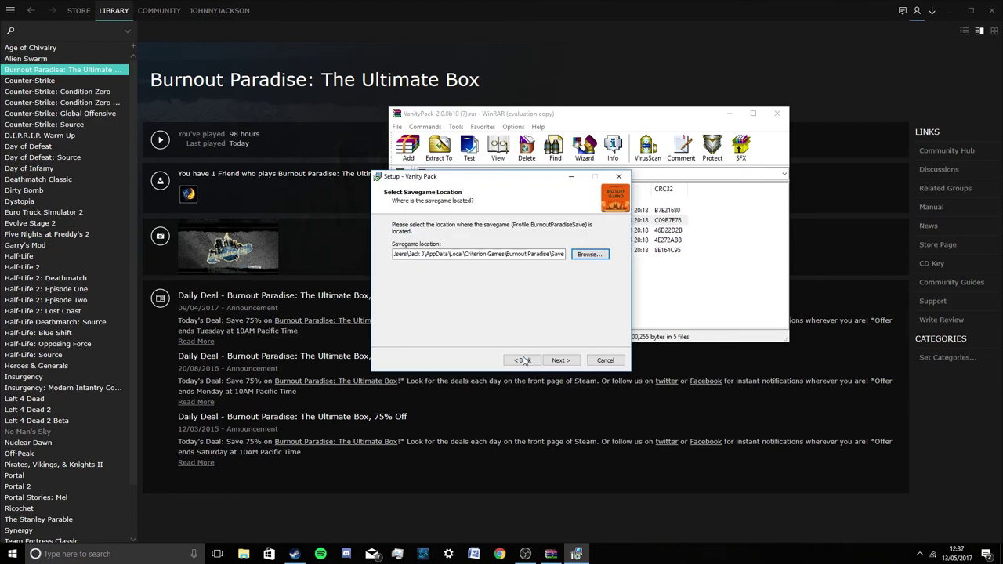
click(572, 361)
click(588, 249)
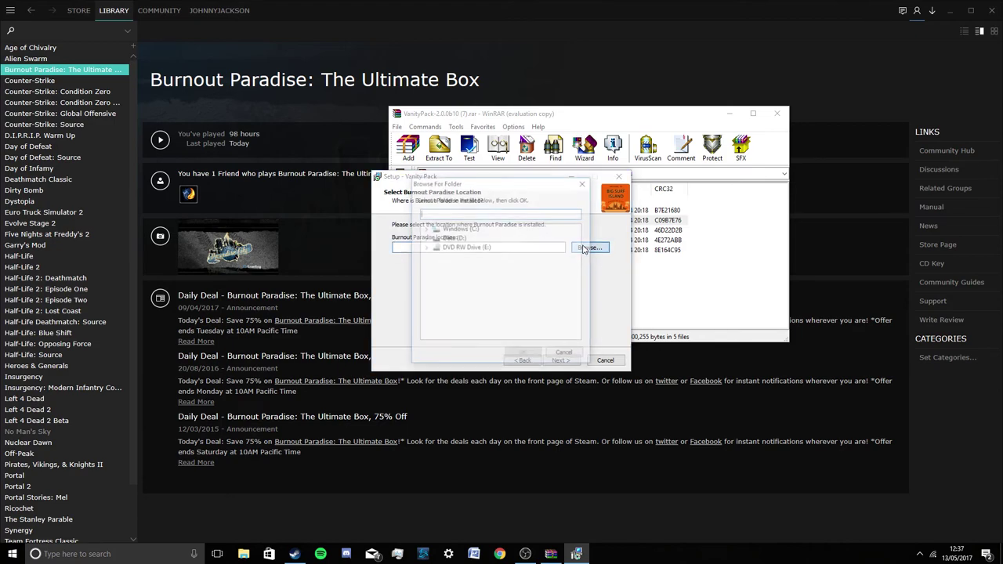
double_click(454, 238)
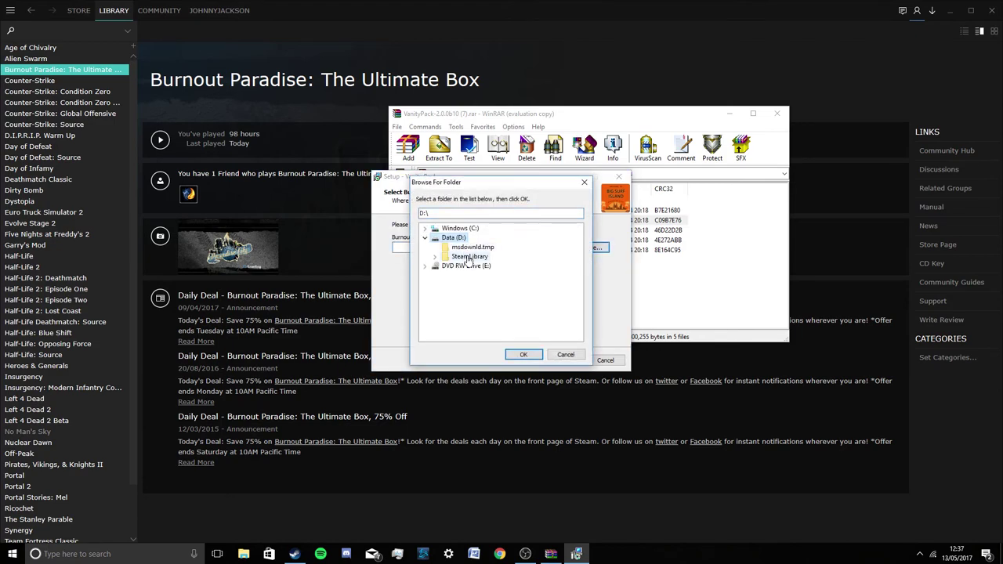
double_click(470, 257)
double_click(470, 266)
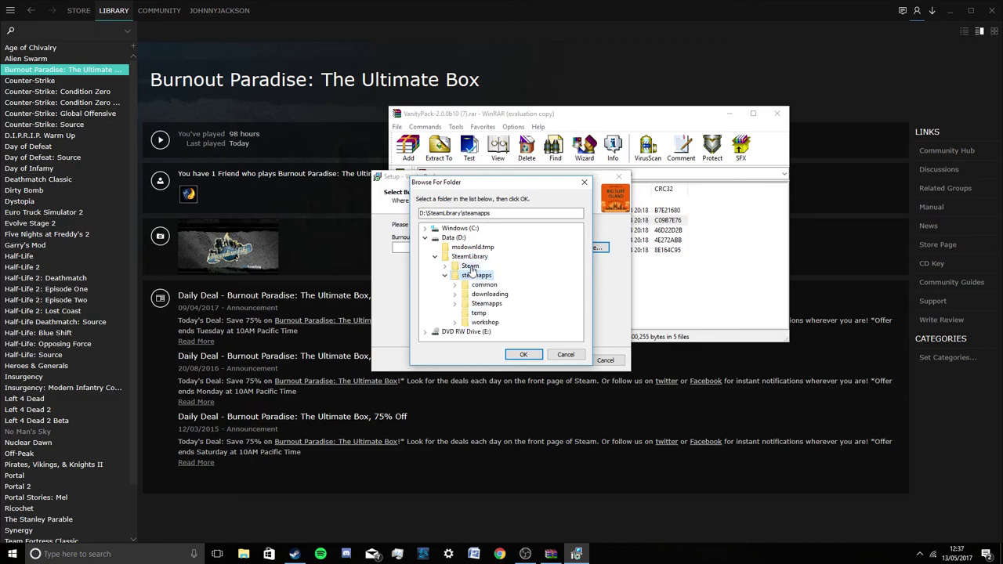
Select steamapps\common\Burnout(TM) Paradise as the game location.
scroll(476, 286, down, 3)
scroll(477, 290, down, 2)
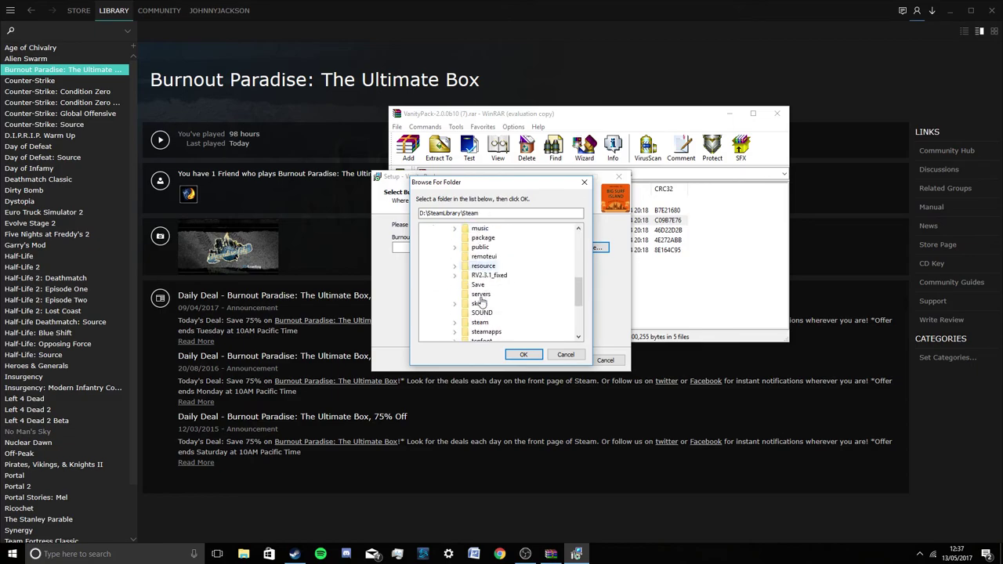
double_click(487, 333)
double_click(494, 295)
double_click(508, 251)
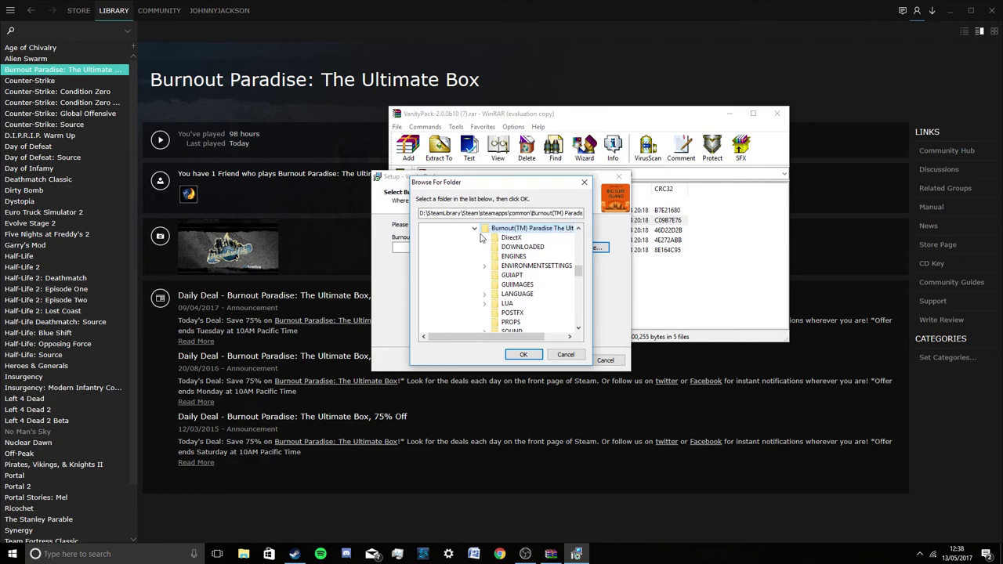
click(527, 356)
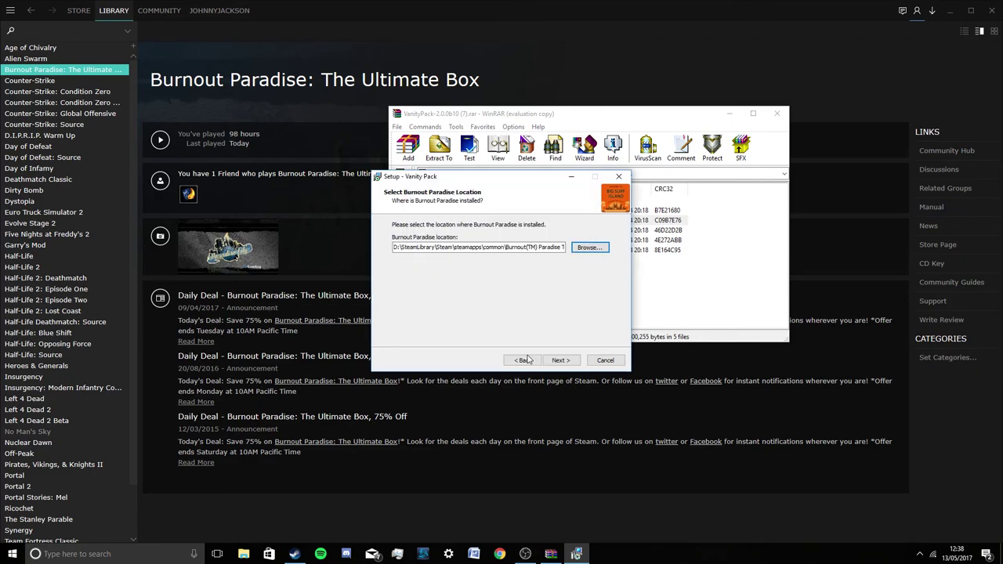
Get past the add-on information note to the C:\Program Files (x86)\Vanity Pack destination step.
click(575, 363)
click(575, 362)
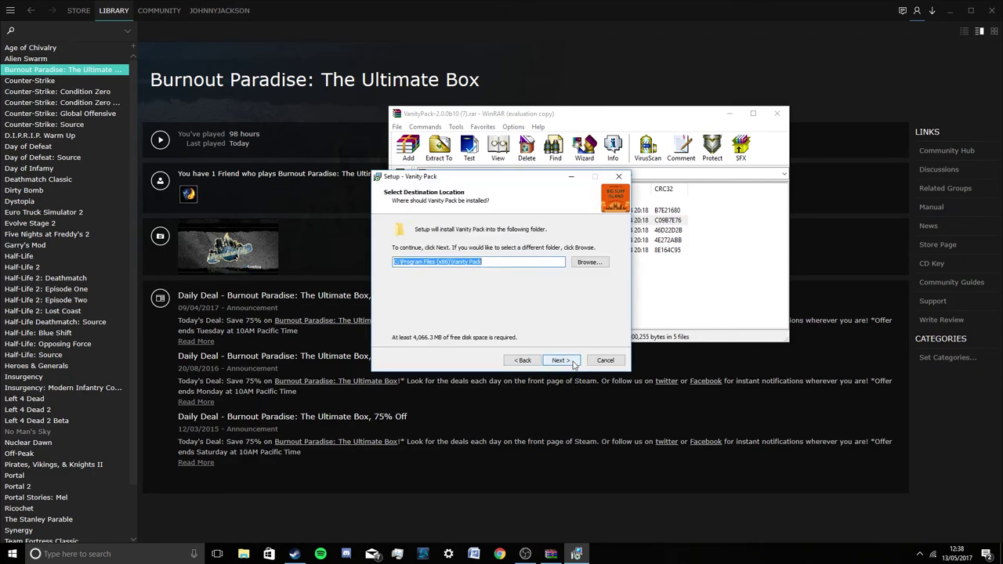
click(574, 362)
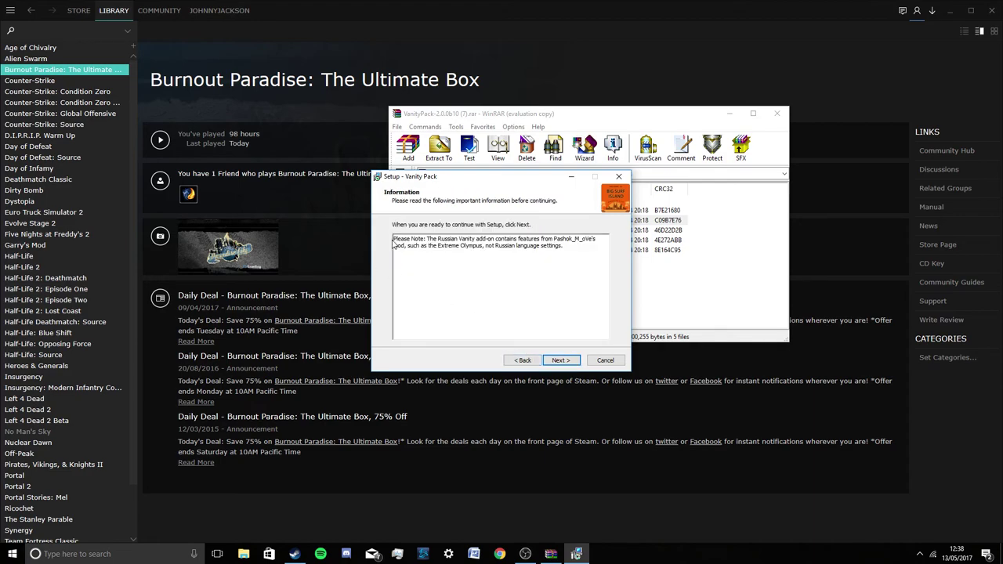
drag(578, 245, 395, 237)
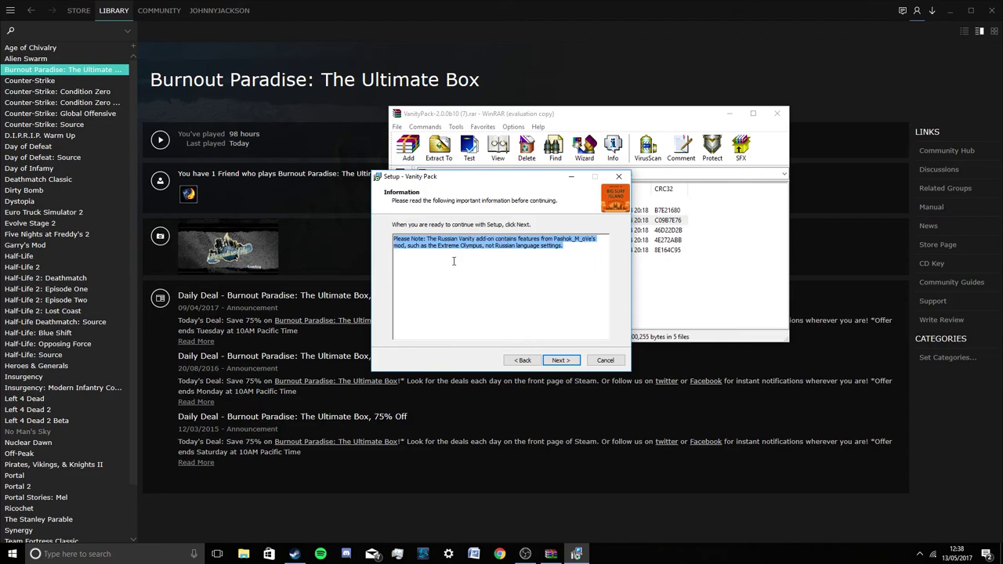
click(551, 357)
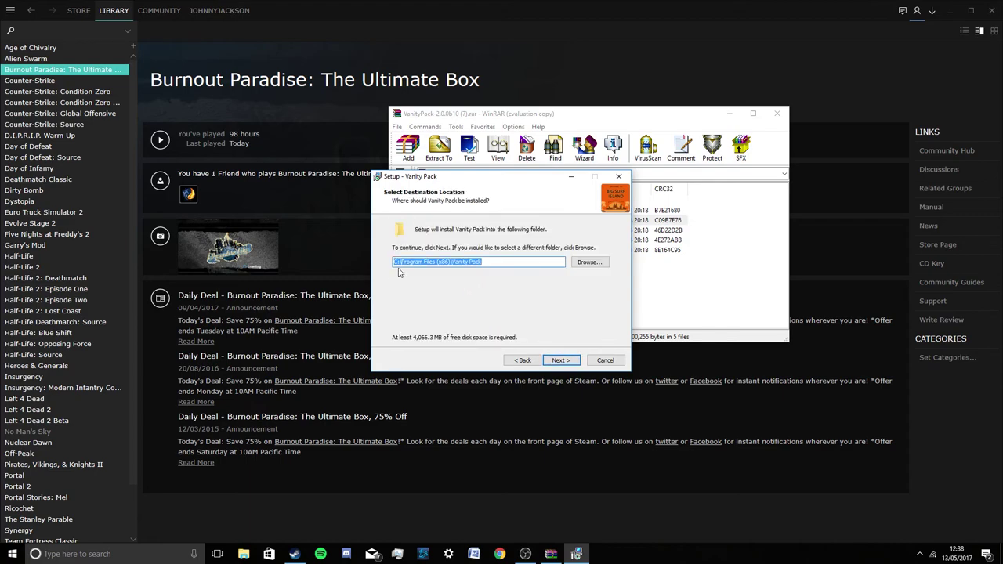
Confirm installing into the existing C:\Program Files (x86)\Vanity Pack folder.
click(557, 361)
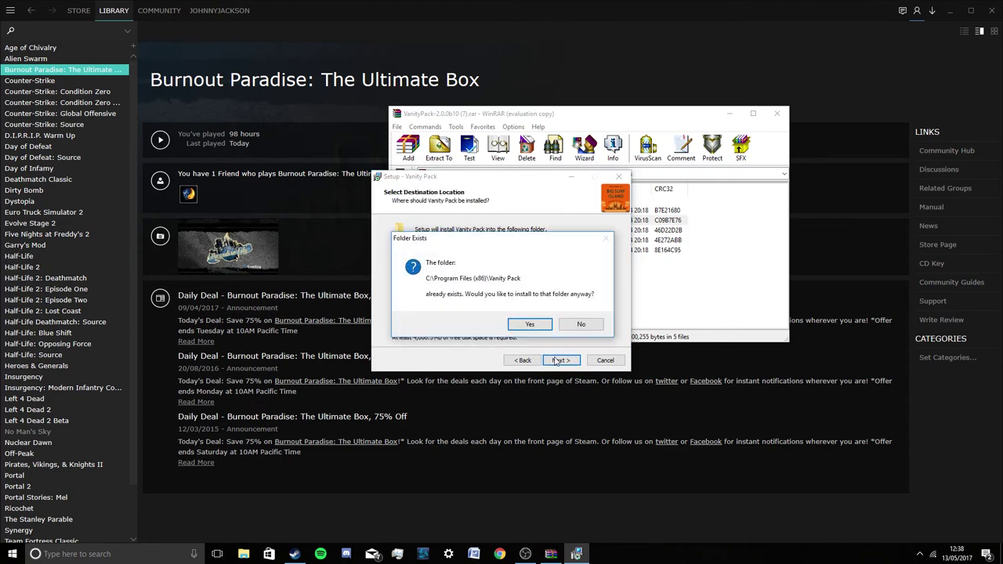
click(581, 328)
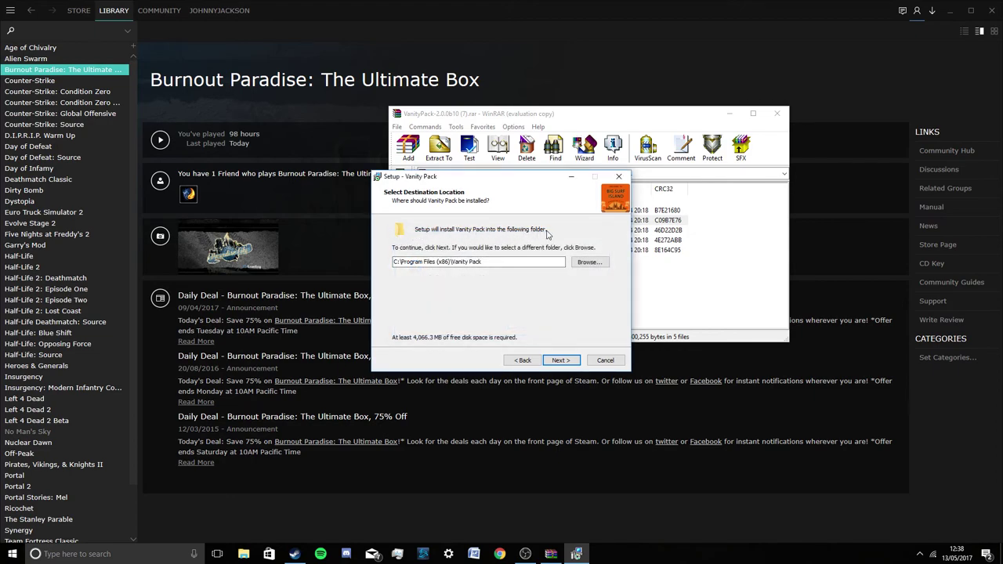
click(561, 360)
click(547, 330)
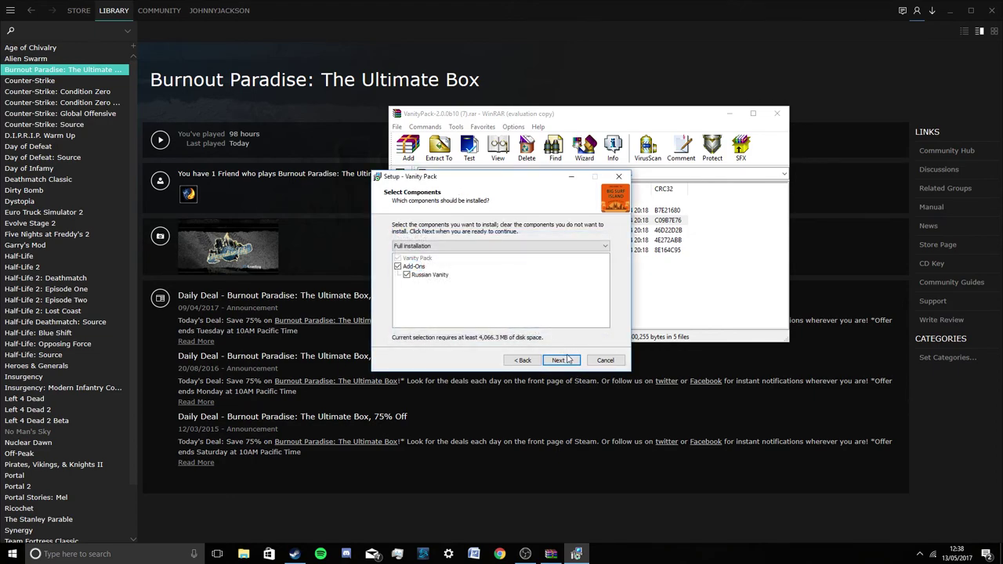
Keep all components and the default Start Menu folder, add a desktop icon, and install.
click(576, 361)
click(576, 362)
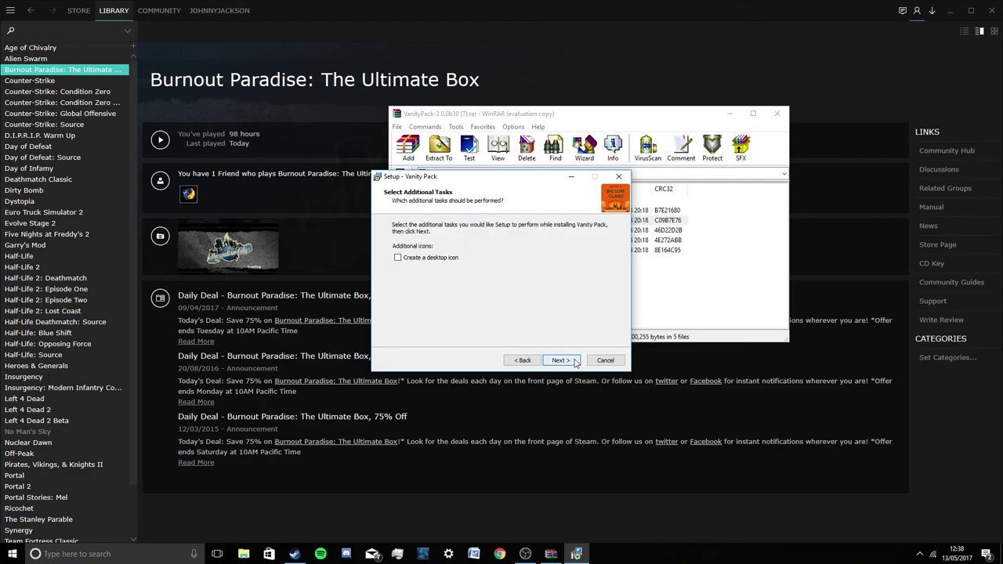
click(397, 258)
click(555, 361)
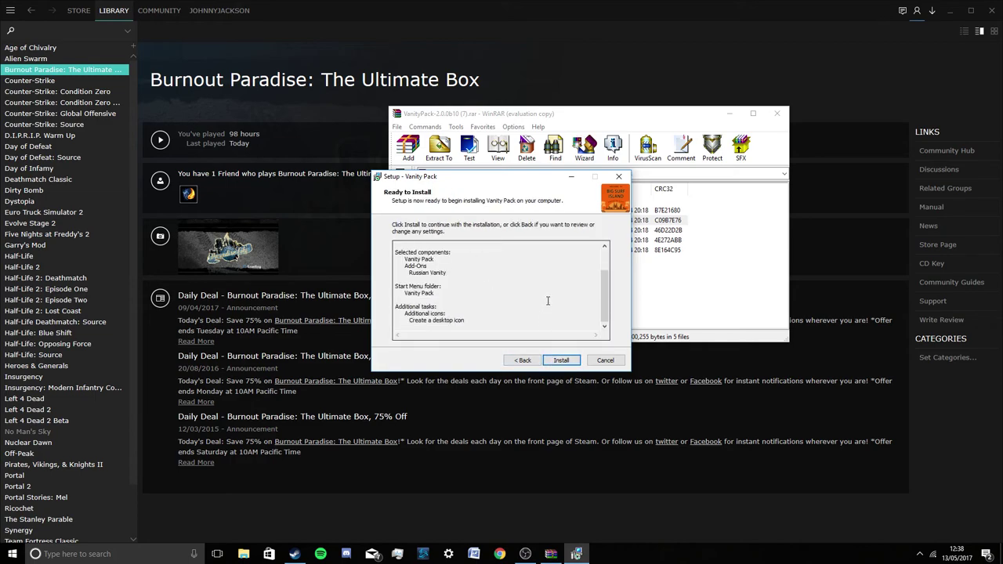
click(562, 360)
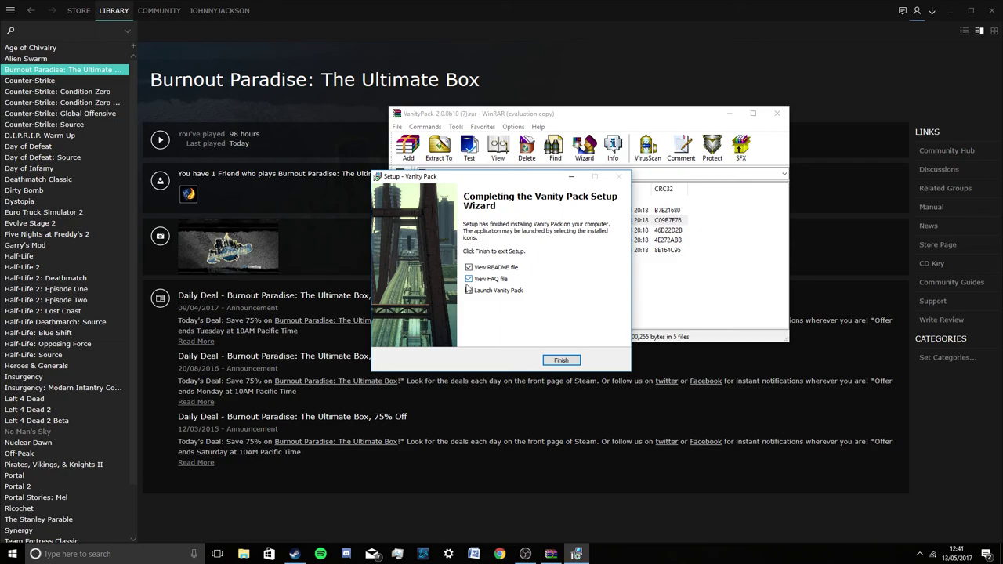
Finish setup without viewing README or FAQ, and close WinRAR.
click(469, 279)
click(469, 267)
click(578, 361)
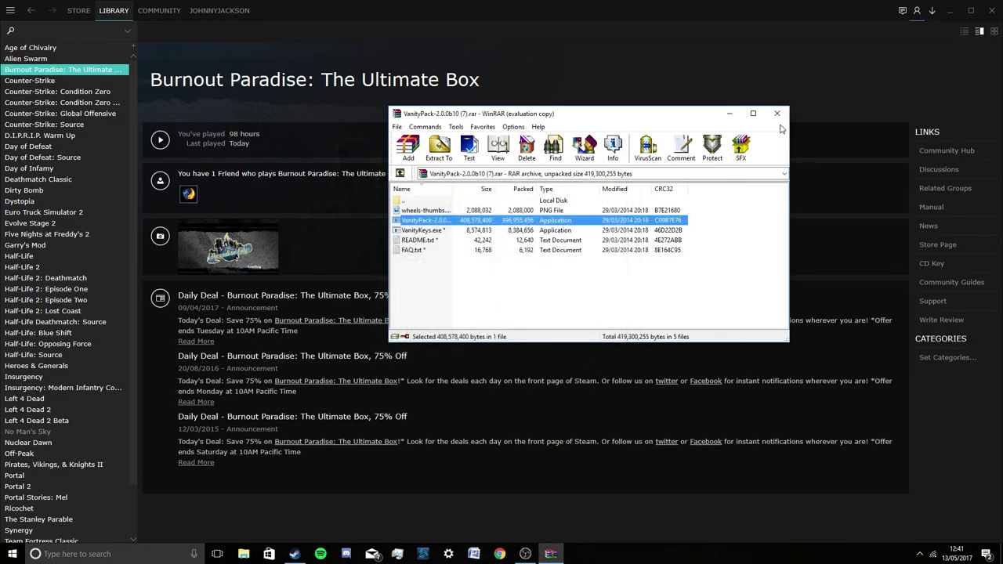
click(777, 114)
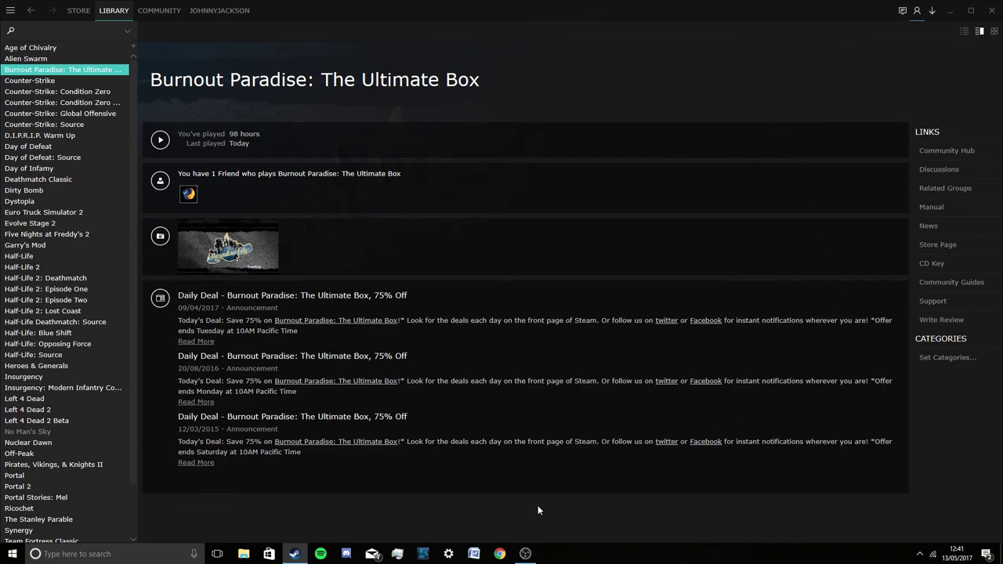
Launch Vanity Pack from its desktop shortcut.
click(1001, 553)
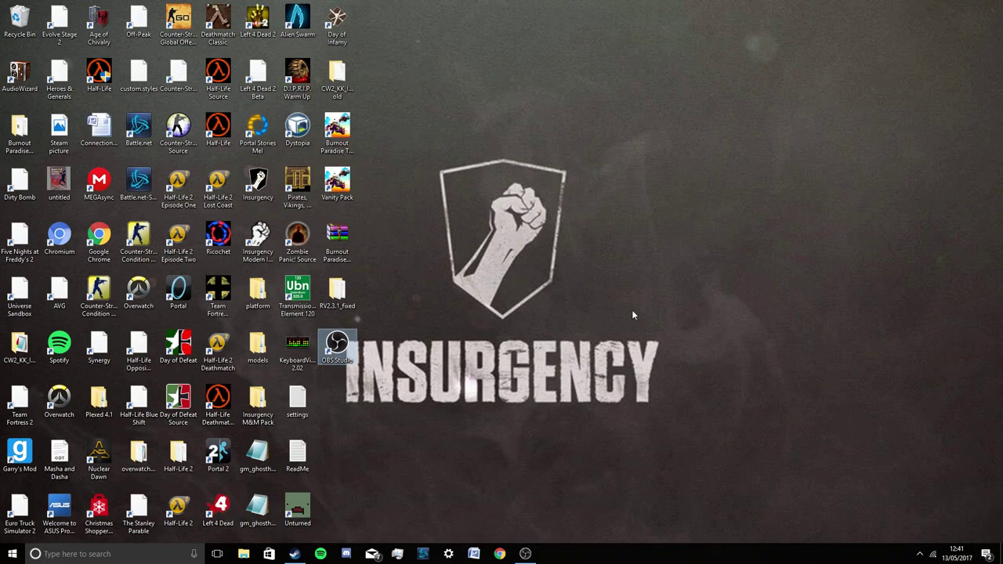
click(337, 184)
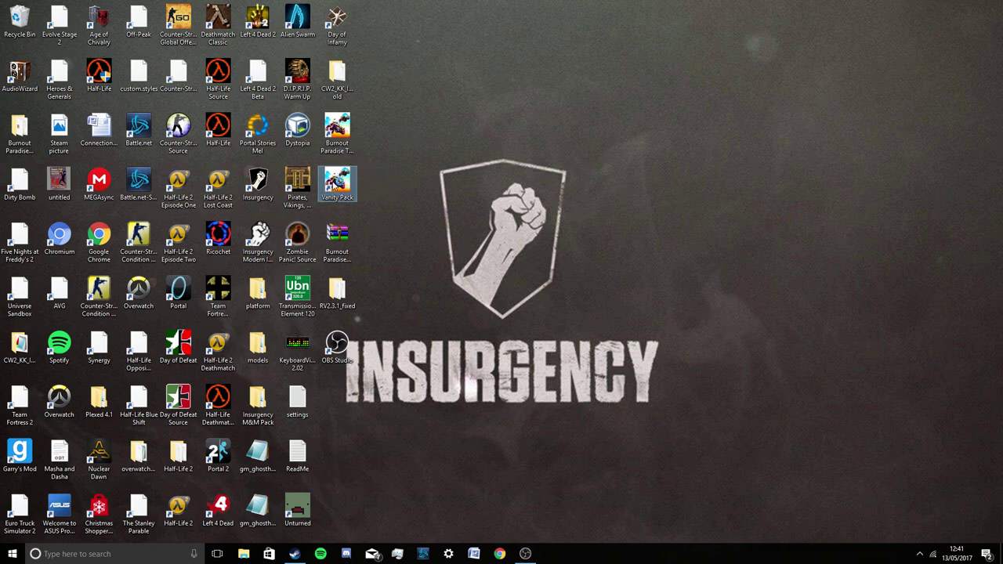
double_click(342, 185)
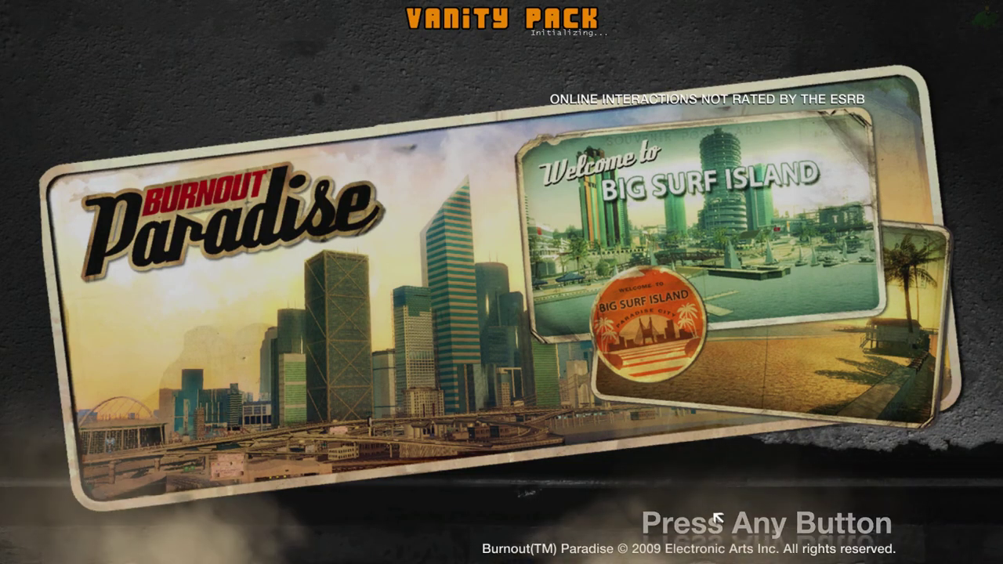
Pass the title screen and save notice, then choose Enter Paradise City.
click(712, 521)
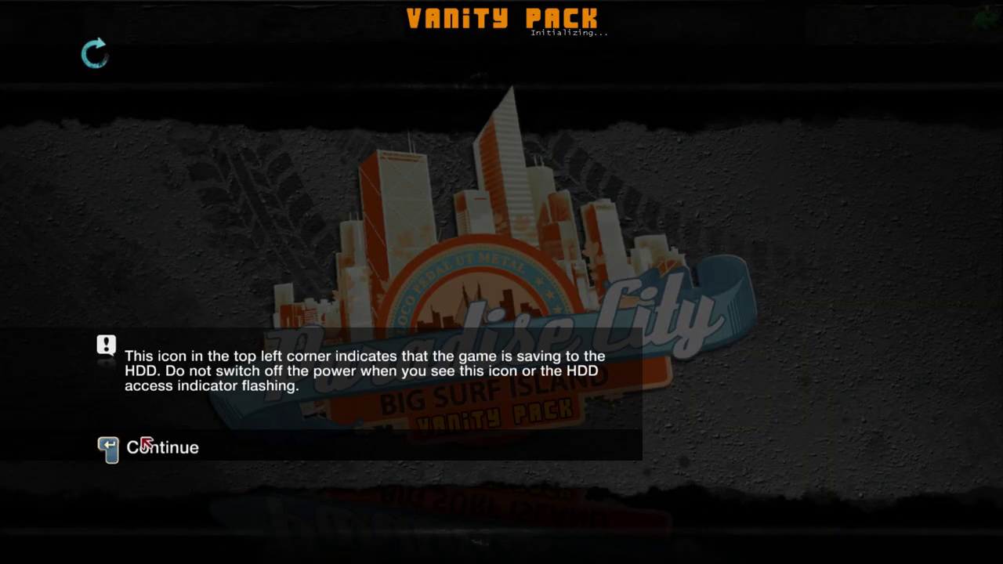
click(145, 444)
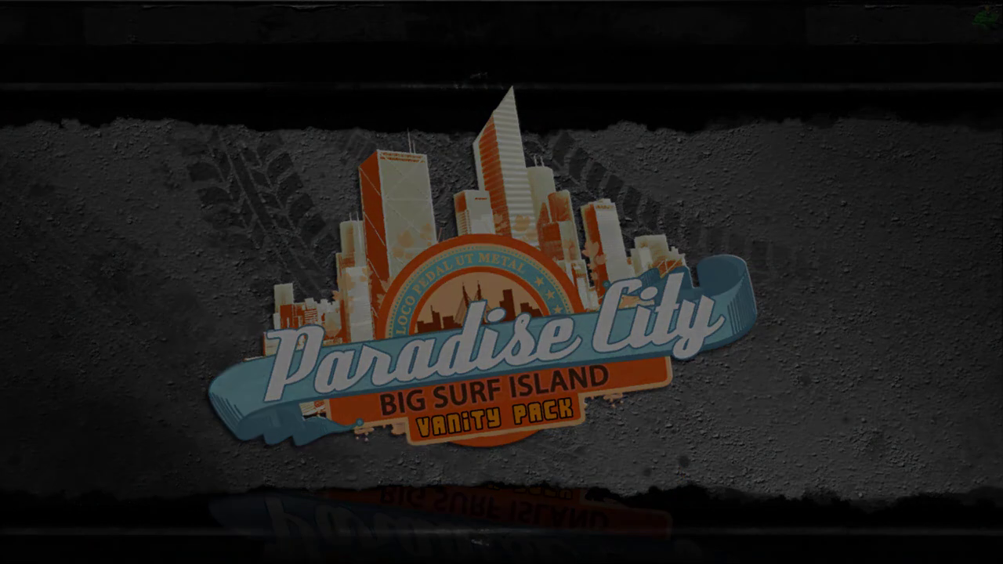
key(Return)
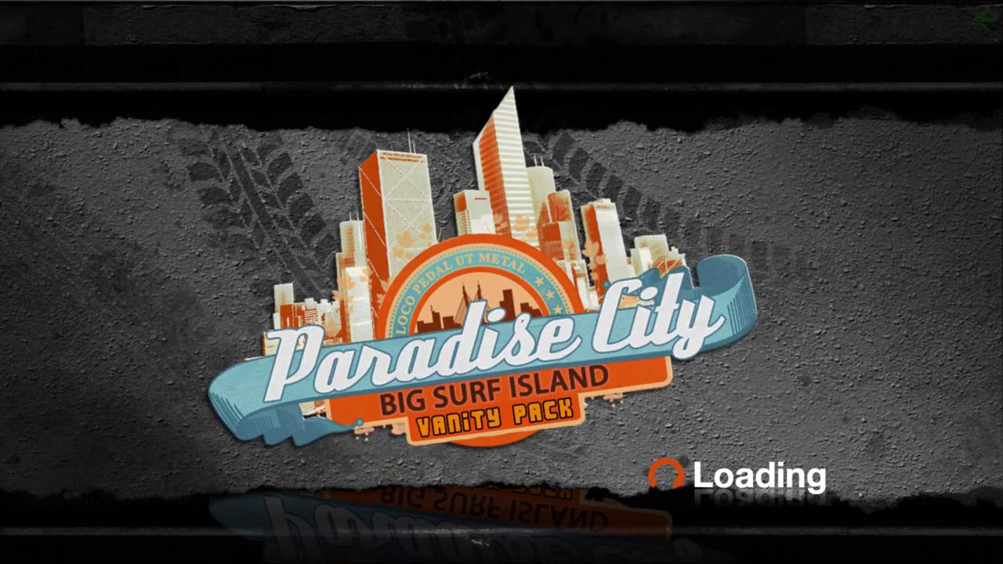